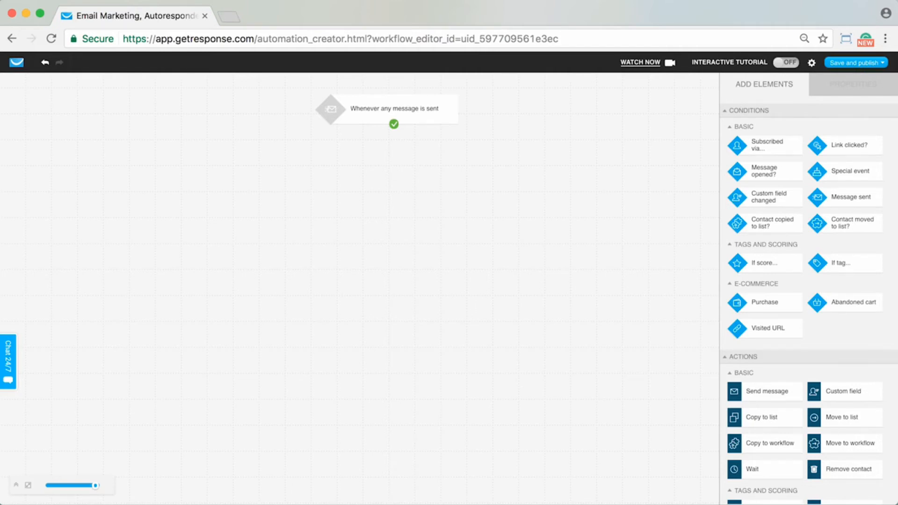
Set the starting Message sent condition to track the specific automation message Super Chocolate Promo
{"action": "left_click", "coordinate": [394, 109]}
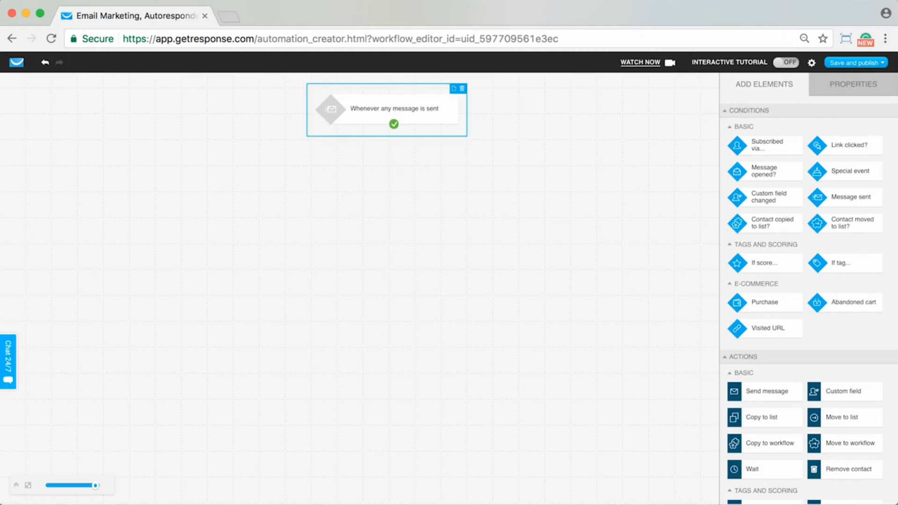
{"action": "left_click", "coordinate": [853, 84]}
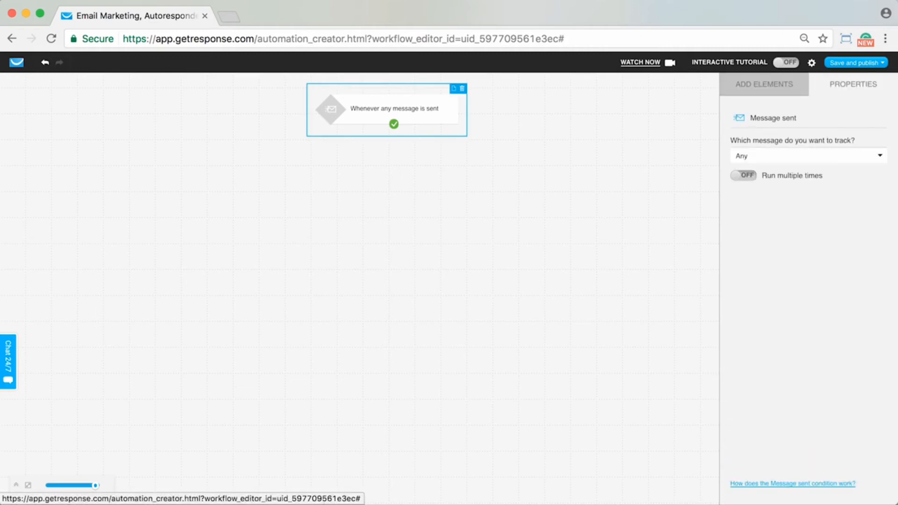
{"action": "left_click", "coordinate": [808, 156]}
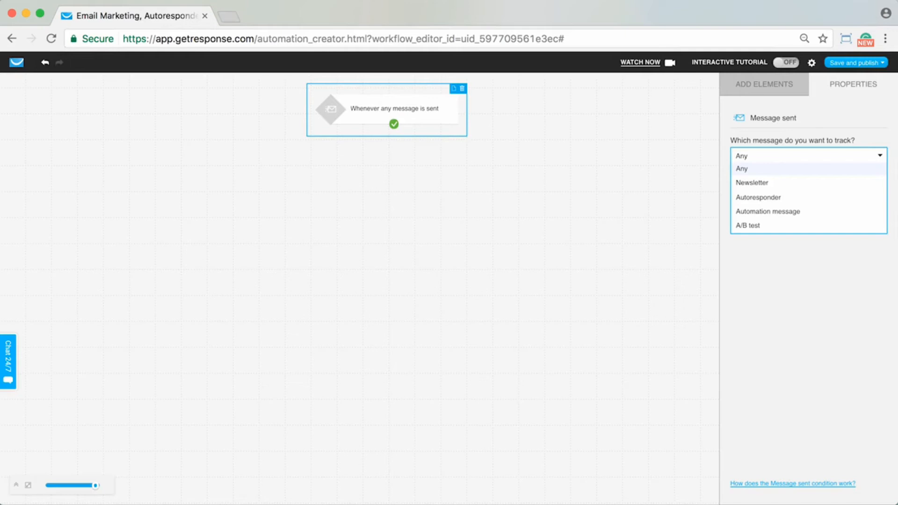
{"action": "left_click", "coordinate": [768, 212]}
{"action": "left_click", "coordinate": [808, 179]}
{"action": "left_click", "coordinate": [748, 205]}
{"action": "left_click", "coordinate": [808, 214]}
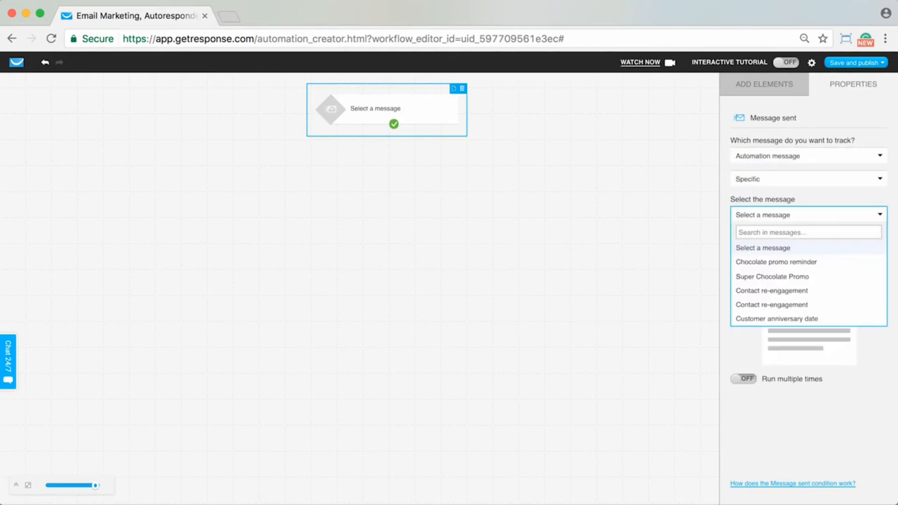
{"action": "left_click", "coordinate": [772, 276]}
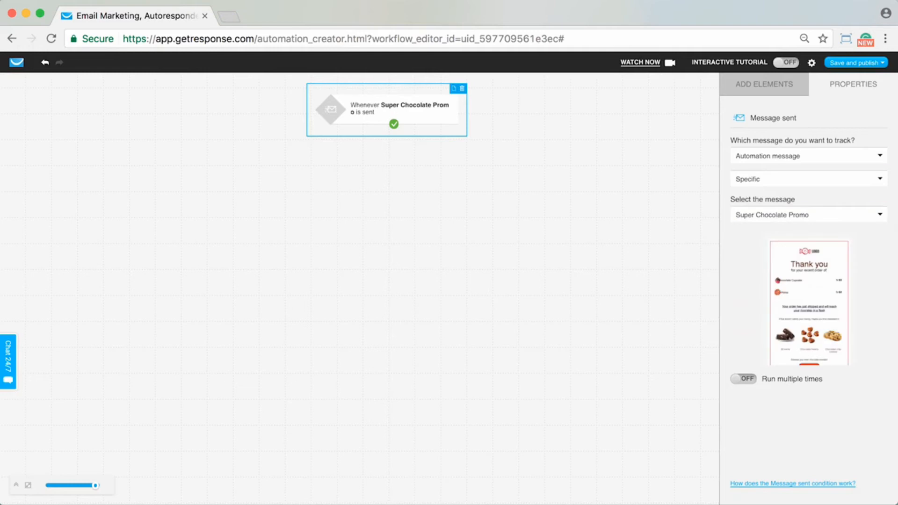
Attach a Link clicked condition to the Message sent condition and set it to track Automation links
{"action": "left_click", "coordinate": [764, 84]}
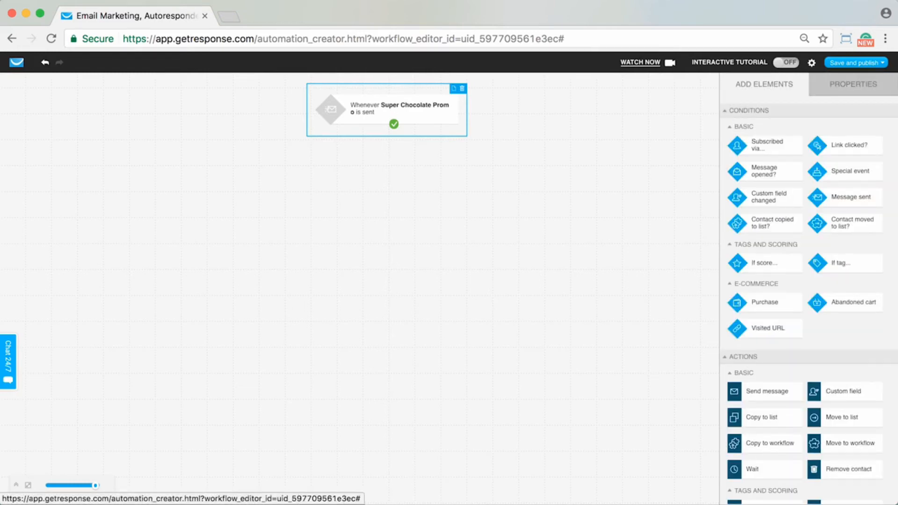
{"action": "left_click_drag", "start_coordinate": [870, 149], "coordinate": [394, 124]}
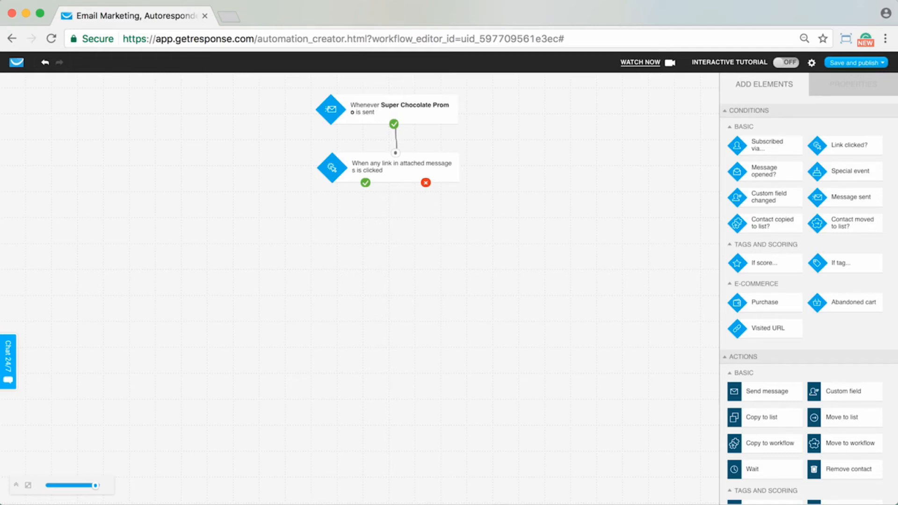
{"action": "left_click", "coordinate": [395, 167]}
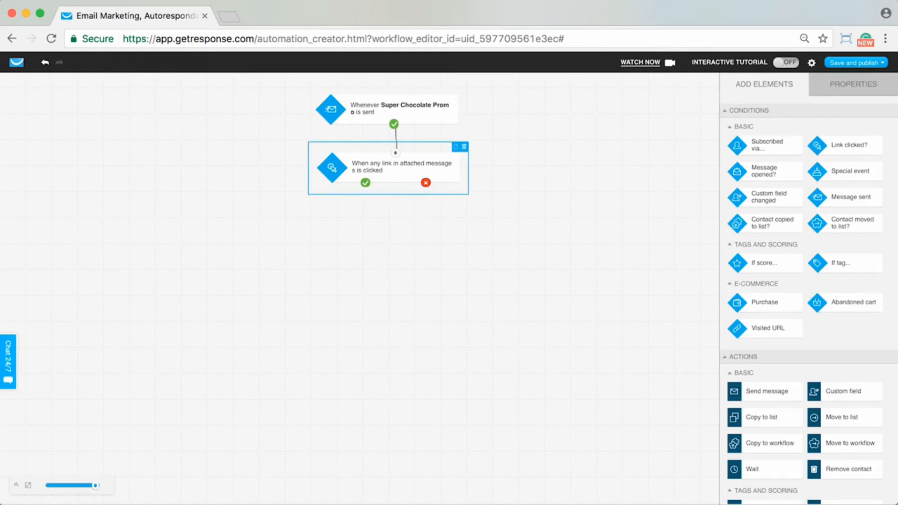
{"action": "left_click", "coordinate": [853, 84]}
{"action": "left_click", "coordinate": [808, 156]}
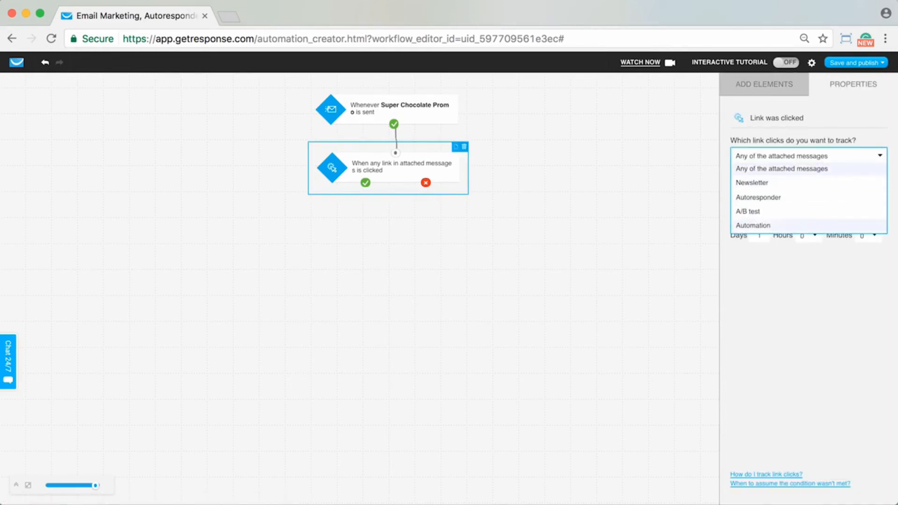
{"action": "left_click", "coordinate": [753, 225]}
Restrict the Link clicked condition to a specific link from the Super Chocolate Promo message
{"action": "left_click", "coordinate": [808, 179]}
{"action": "left_click", "coordinate": [794, 218]}
{"action": "left_click", "coordinate": [808, 215]}
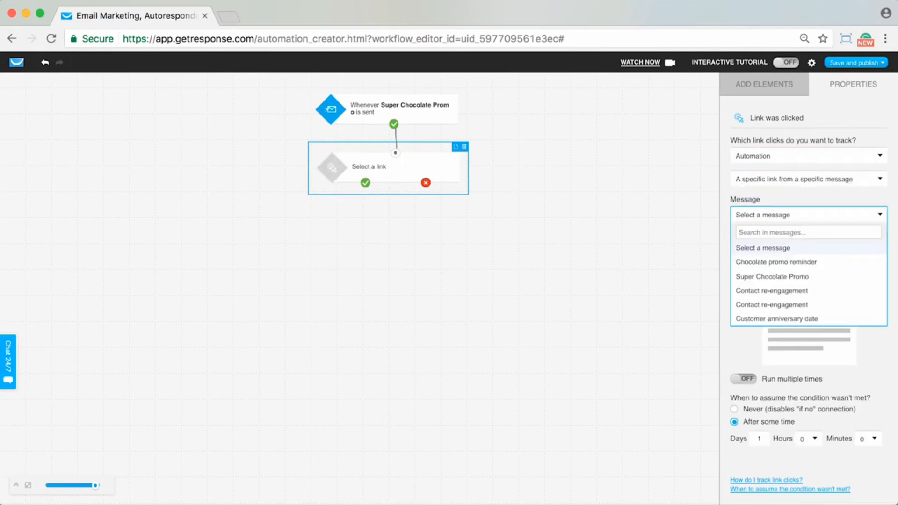
{"action": "left_click", "coordinate": [794, 274]}
{"action": "scroll", "coordinate": [808, 374], "scroll_direction": "down", "scroll_amount": 2}
{"action": "left_click", "coordinate": [808, 353]}
{"action": "left_click", "coordinate": [795, 381]}
Attach a Score action adding 2 points to the Link clicked condition's yes path and shift the block slightly left
{"action": "left_click", "coordinate": [764, 84]}
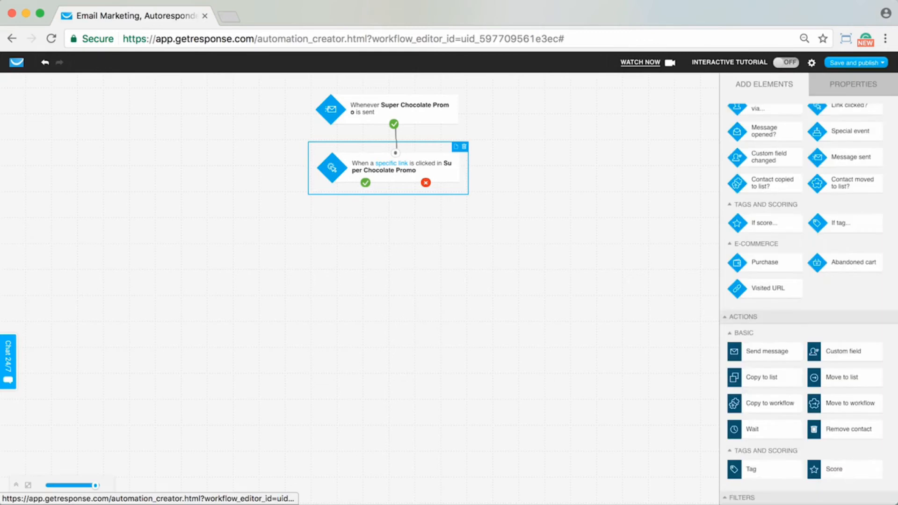
{"action": "left_click", "coordinate": [561, 225]}
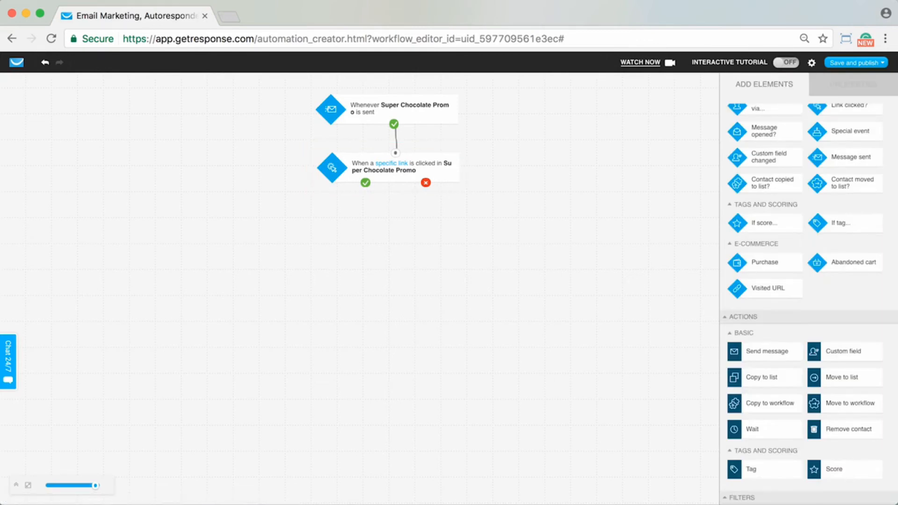
{"action": "scroll", "coordinate": [767, 355], "scroll_direction": "down", "scroll_amount": 2}
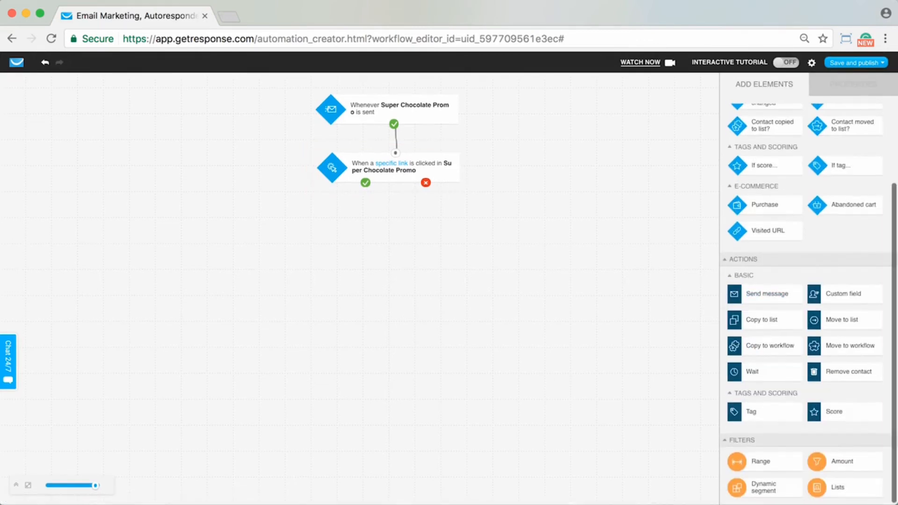
{"action": "left_click_drag", "start_coordinate": [866, 419], "coordinate": [365, 183]}
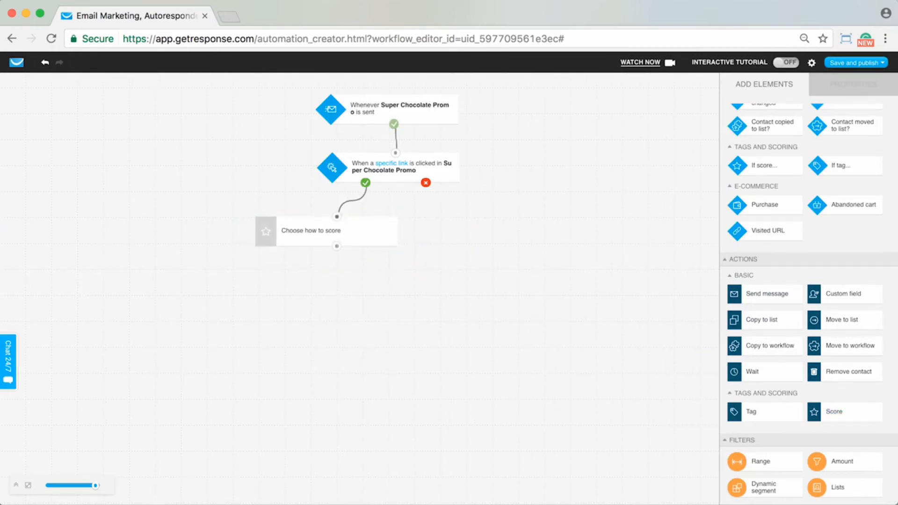
{"action": "left_click", "coordinate": [327, 231]}
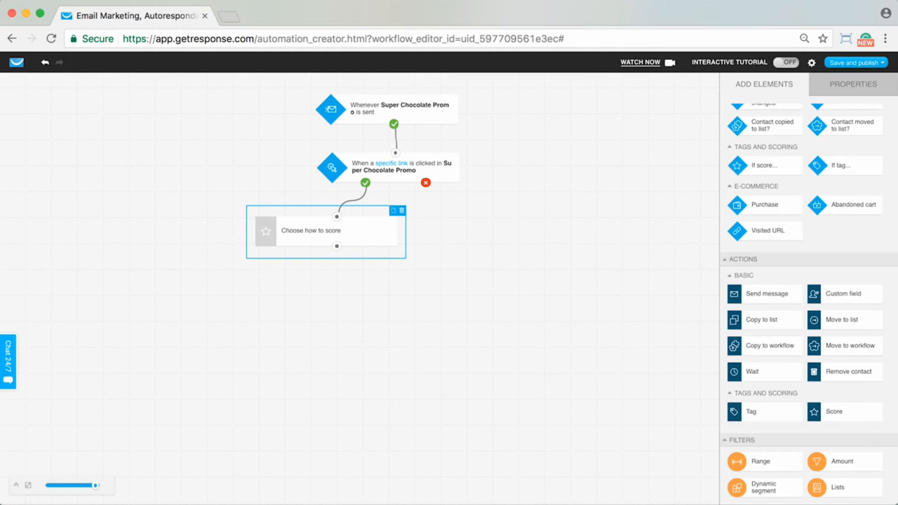
{"action": "left_click", "coordinate": [853, 84]}
{"action": "left_click", "coordinate": [771, 178]}
{"action": "type", "text": "2"}
{"action": "key", "text": "Escape"}
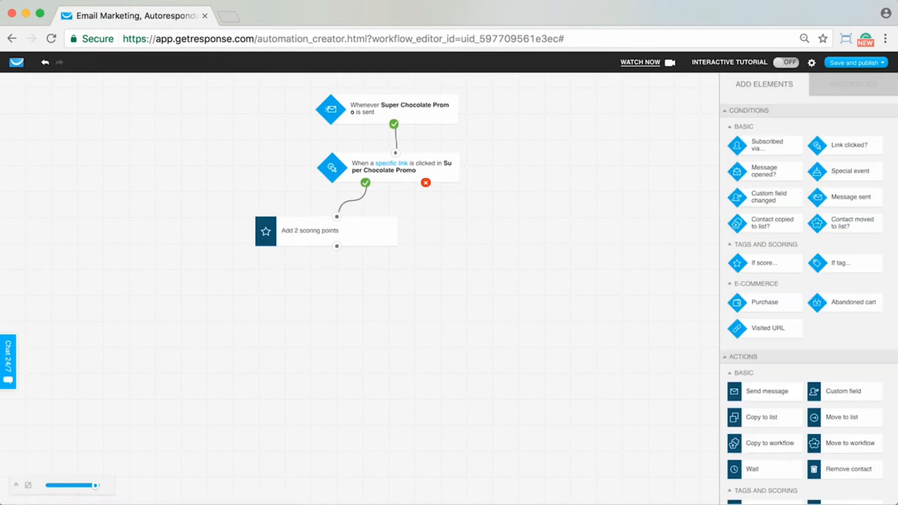
{"action": "left_click_drag", "start_coordinate": [308, 231], "coordinate": [282, 230]}
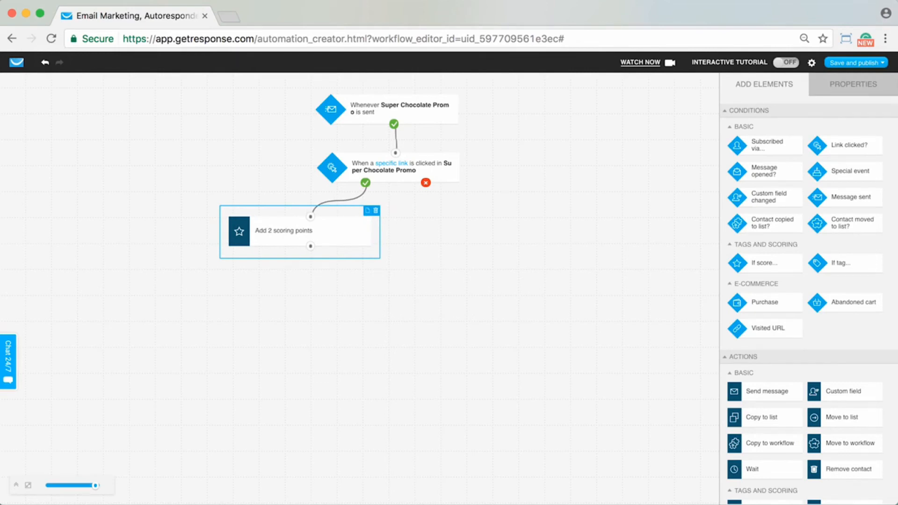
{"action": "scroll", "coordinate": [808, 300], "scroll_direction": "down", "scroll_amount": 3}
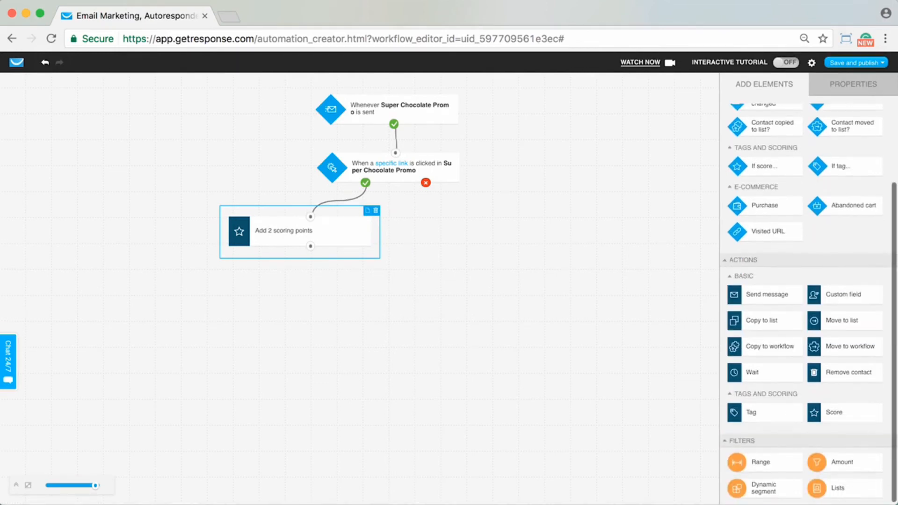
{"action": "scroll", "coordinate": [808, 299], "scroll_direction": "up", "scroll_amount": 1}
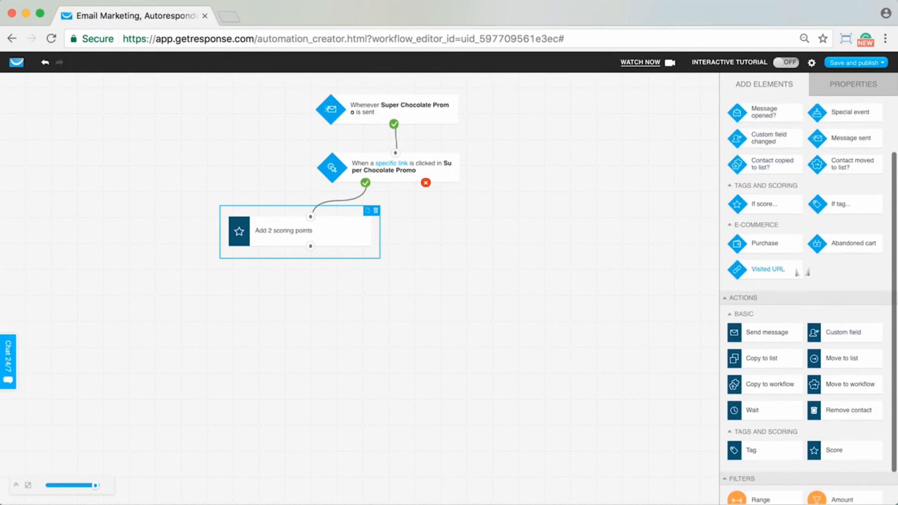
{"action": "left_click_drag", "start_coordinate": [762, 269], "coordinate": [311, 246]}
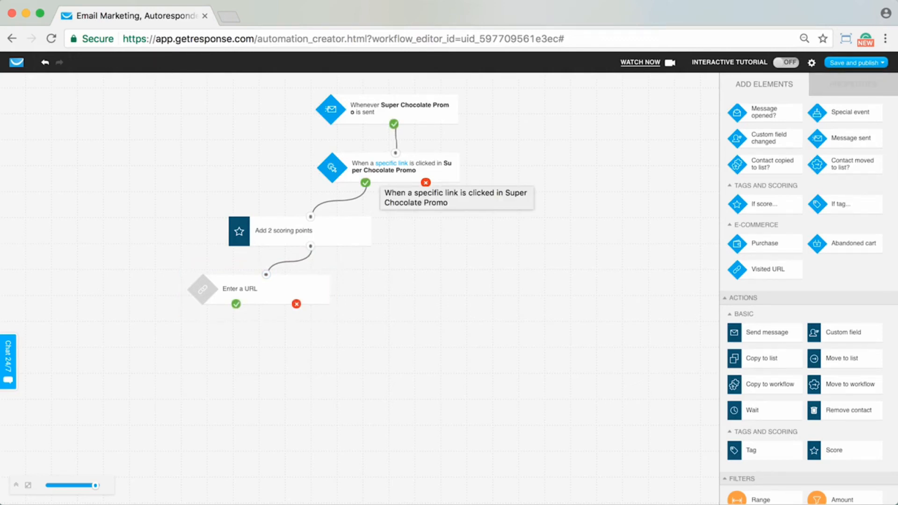
{"action": "left_click", "coordinate": [281, 289]}
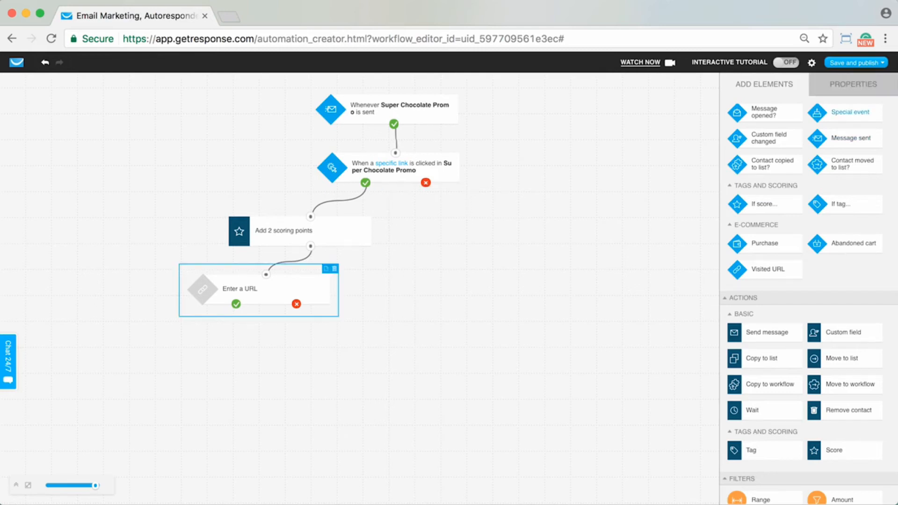
{"action": "left_click", "coordinate": [853, 84]}
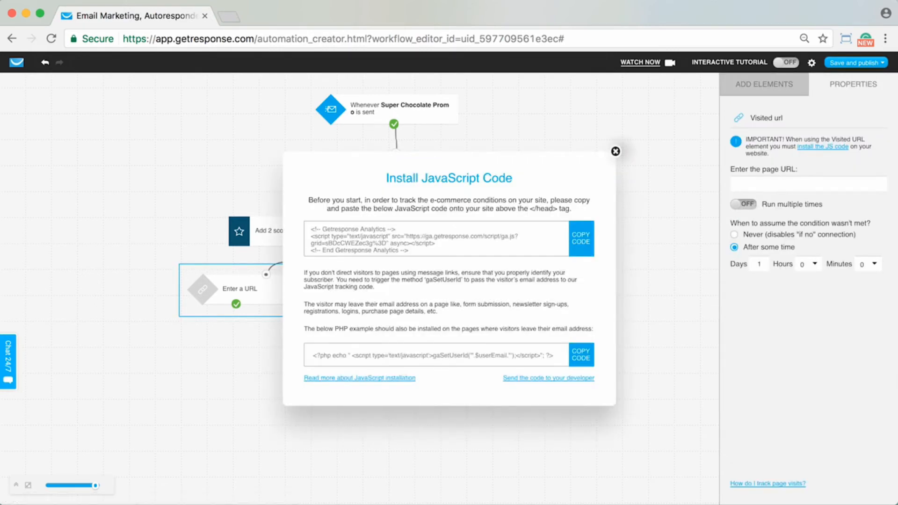
{"action": "left_click", "coordinate": [616, 151]}
{"action": "left_click", "coordinate": [808, 184]}
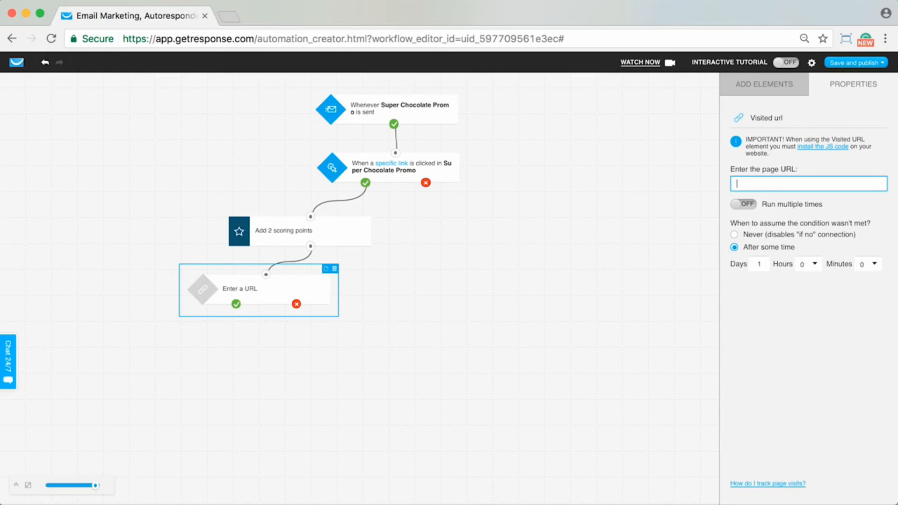
{"action": "type", "text": "www.gr8shop.co/chocolate"}
Attach a Tag action to the Visited URL condition's yes path and have it assign the lead tag
{"action": "left_click", "coordinate": [764, 84]}
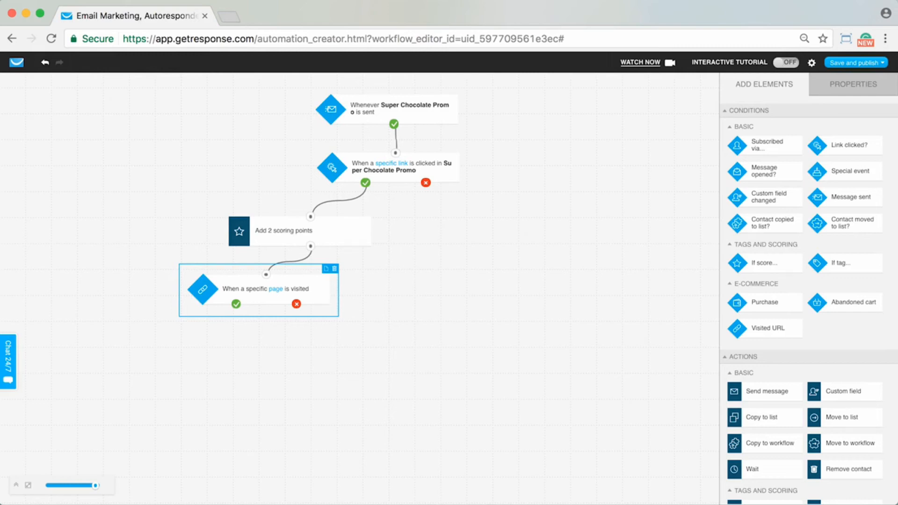
{"action": "scroll", "coordinate": [752, 372], "scroll_direction": "down", "scroll_amount": 3}
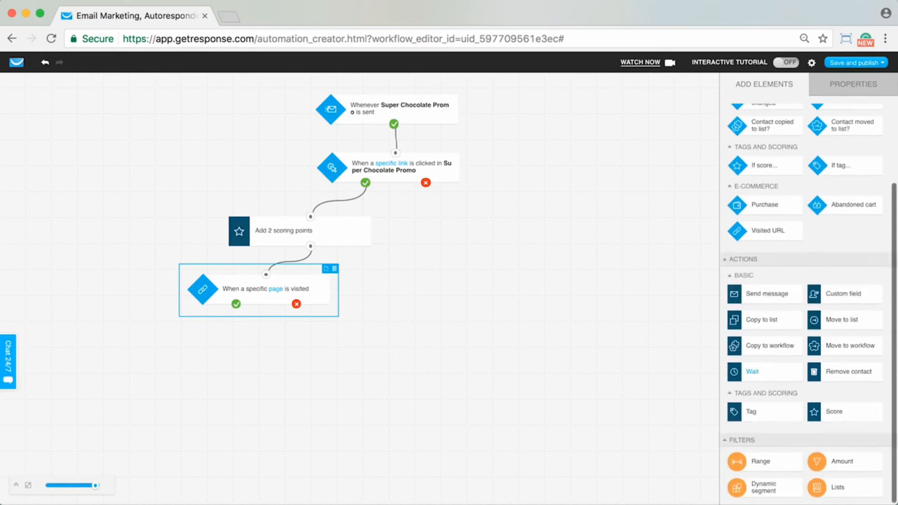
{"action": "left_click_drag", "start_coordinate": [751, 412], "coordinate": [236, 304]}
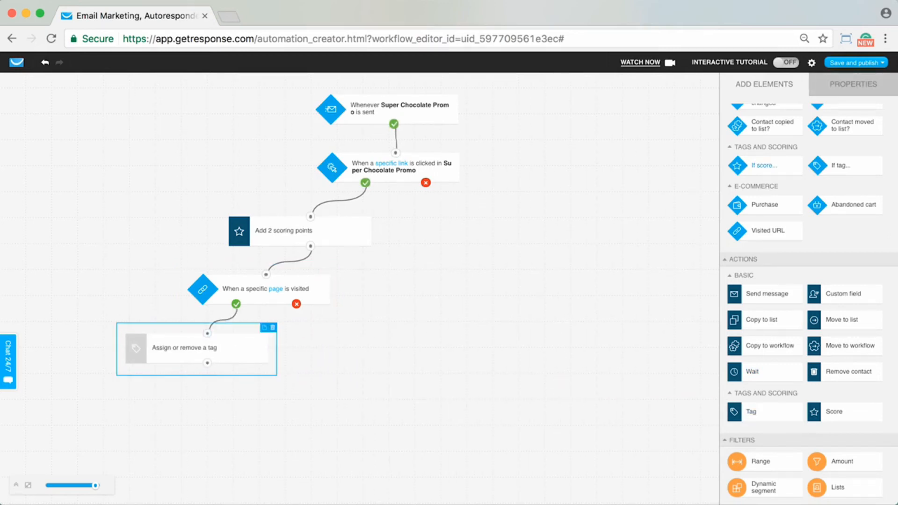
{"action": "left_click", "coordinate": [852, 84]}
{"action": "left_click", "coordinate": [808, 179]}
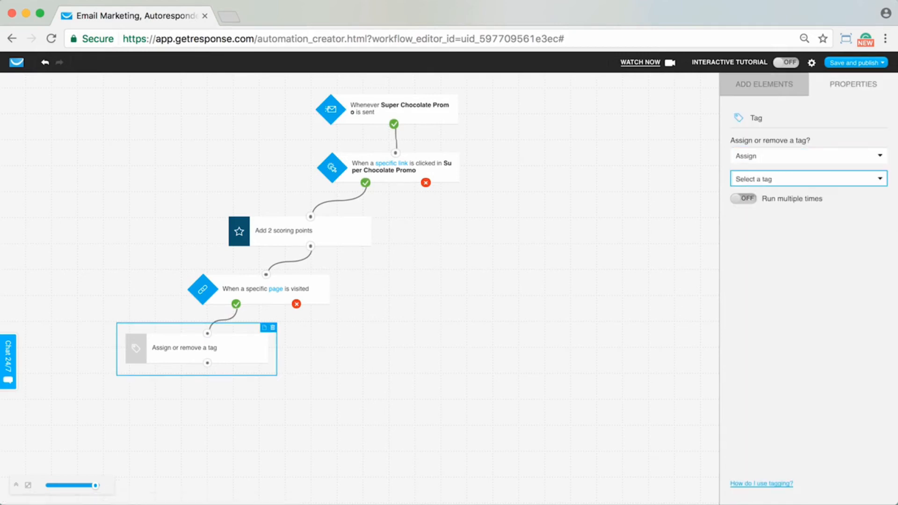
{"action": "scroll", "coordinate": [808, 245], "scroll_direction": "down", "scroll_amount": 2}
{"action": "scroll", "coordinate": [772, 244], "scroll_direction": "down", "scroll_amount": 2}
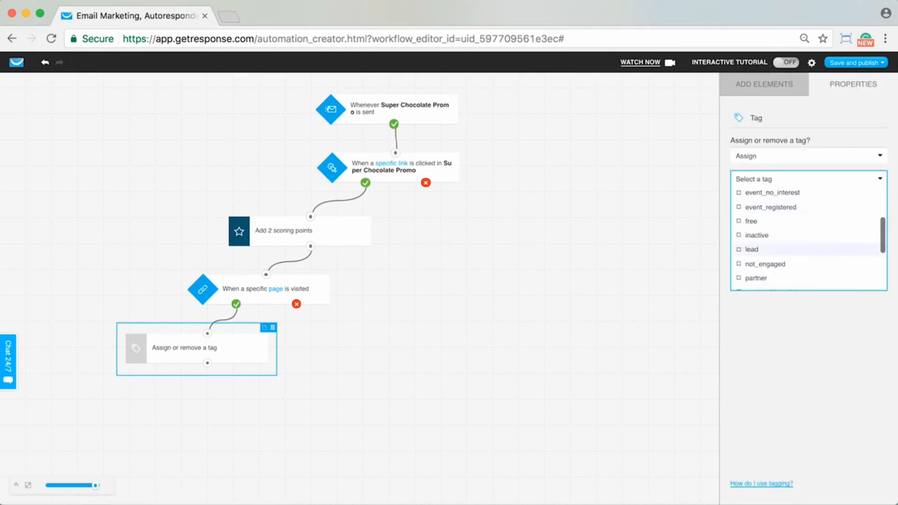
{"action": "left_click", "coordinate": [753, 249]}
Attach a Send message action below the lead tag and choose the automation message "Thank you for your interest!"
{"action": "left_click", "coordinate": [764, 84]}
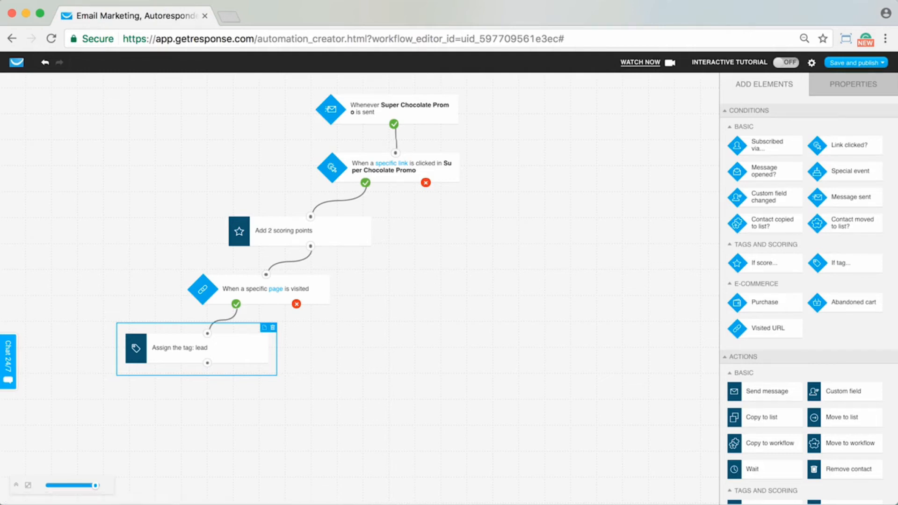
{"action": "mouse_move", "coordinate": [767, 390]}
{"action": "left_mouse_down"}
{"action": "mouse_move", "coordinate": [252, 414]}
{"action": "mouse_move", "coordinate": [207, 363]}
{"action": "left_mouse_up"}
{"action": "left_click", "coordinate": [229, 407]}
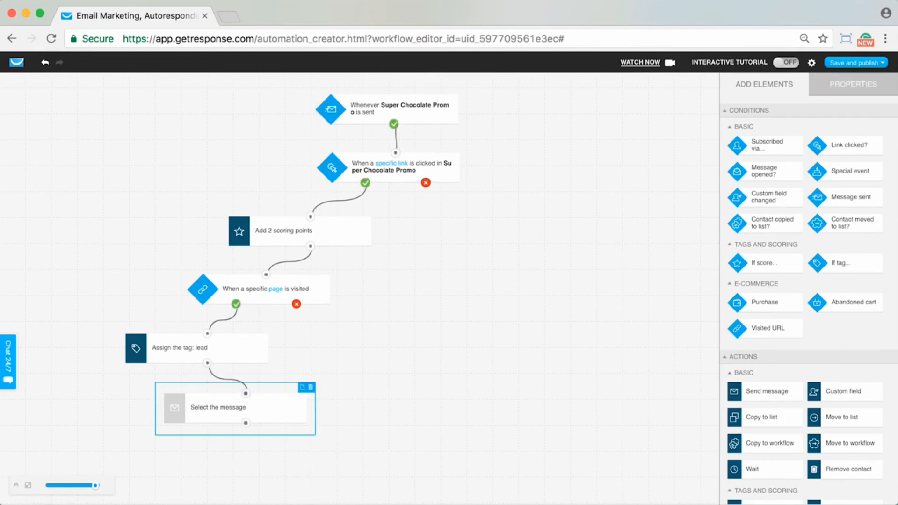
{"action": "left_click", "coordinate": [853, 84]}
{"action": "left_click", "coordinate": [808, 179]}
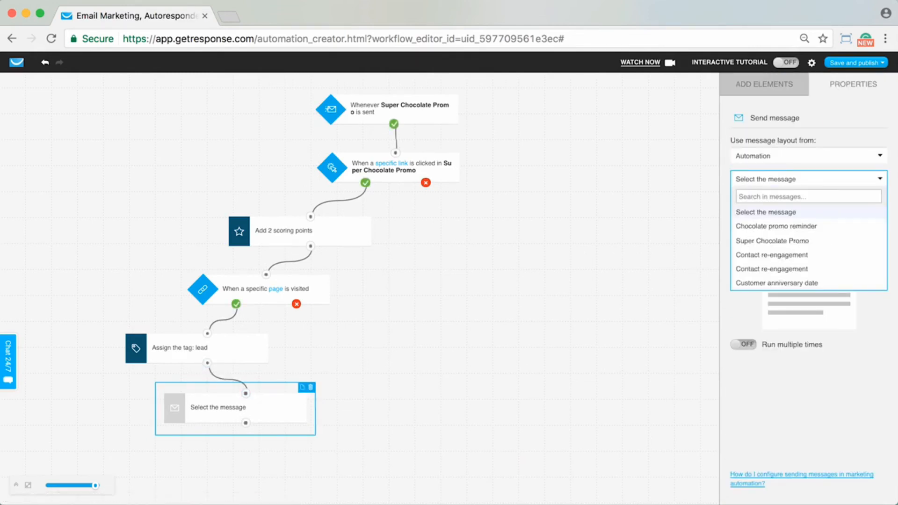
{"action": "type", "text": "int"}
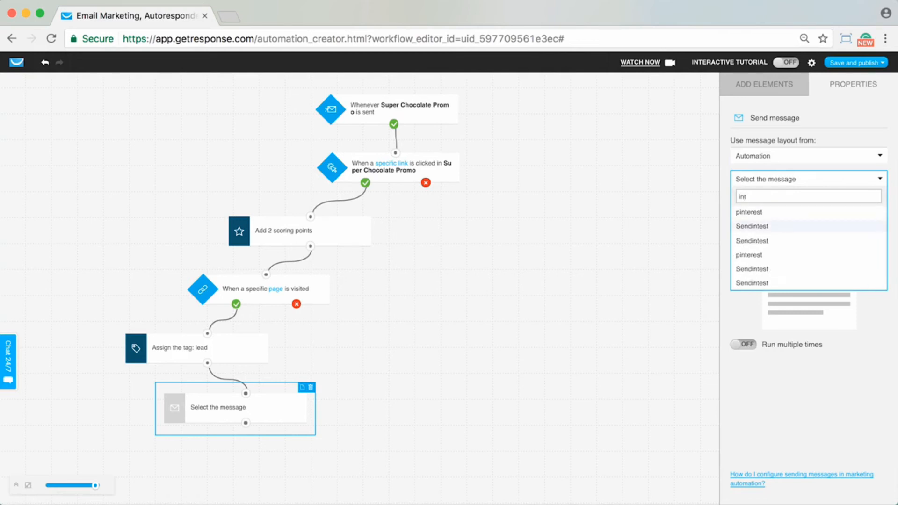
{"action": "type", "text": "ere"}
{"action": "left_click", "coordinate": [777, 240]}
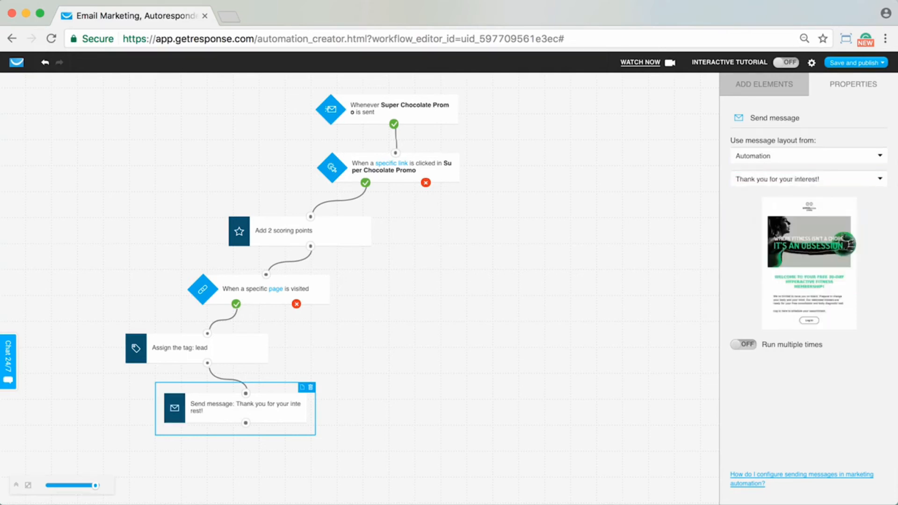
{"action": "left_click", "coordinate": [764, 84]}
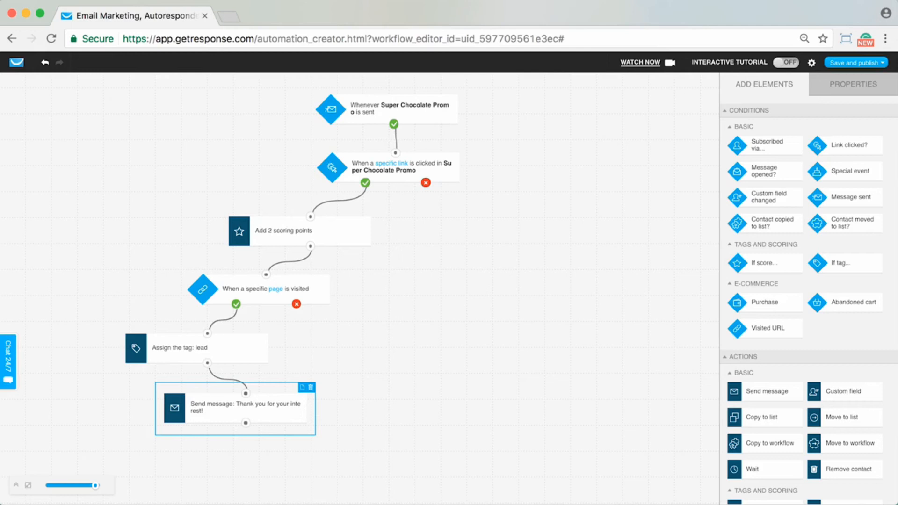
{"action": "scroll", "coordinate": [809, 304], "scroll_direction": "down", "scroll_amount": 2}
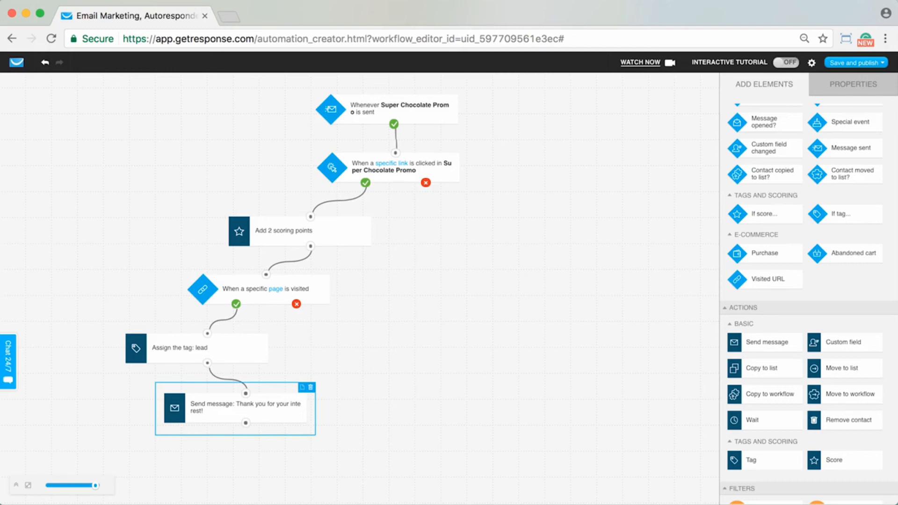
Attach a 1-day Wait action to the no path of the Super Chocolate Promo link-clicked condition
{"action": "scroll", "coordinate": [809, 265], "scroll_direction": "up", "scroll_amount": 2}
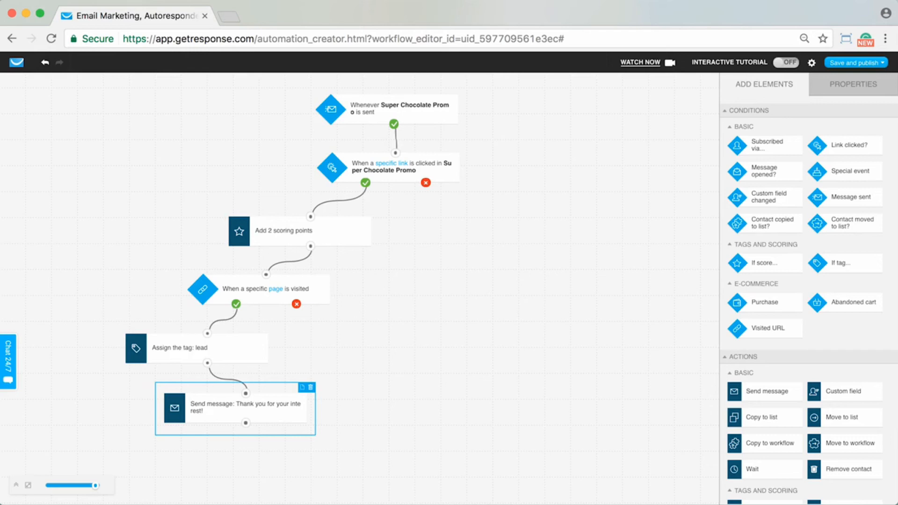
{"action": "scroll", "coordinate": [808, 328], "scroll_direction": "down", "scroll_amount": 3}
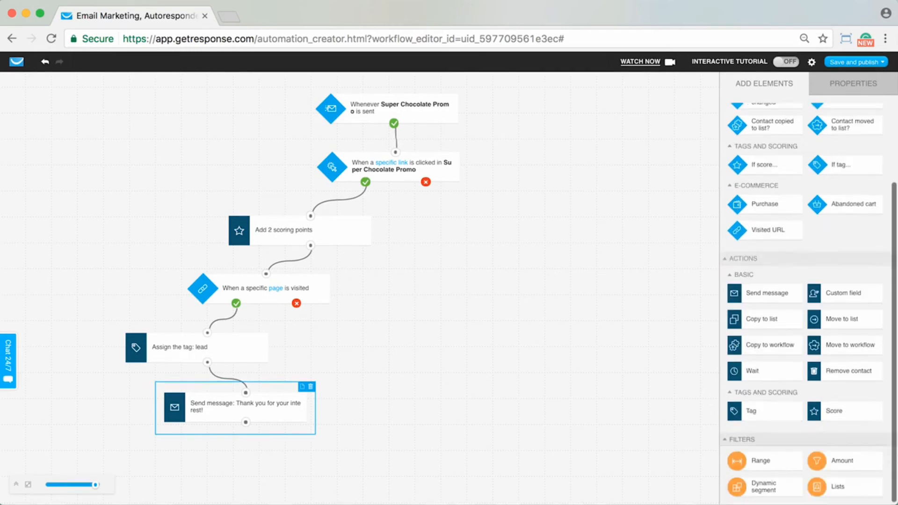
{"action": "left_click_drag", "start_coordinate": [748, 372], "coordinate": [414, 221]}
Attach a Send message action below the Wait block and choose the automation message "Don't miss out!"
{"action": "left_click_drag", "start_coordinate": [767, 293], "coordinate": [482, 235]}
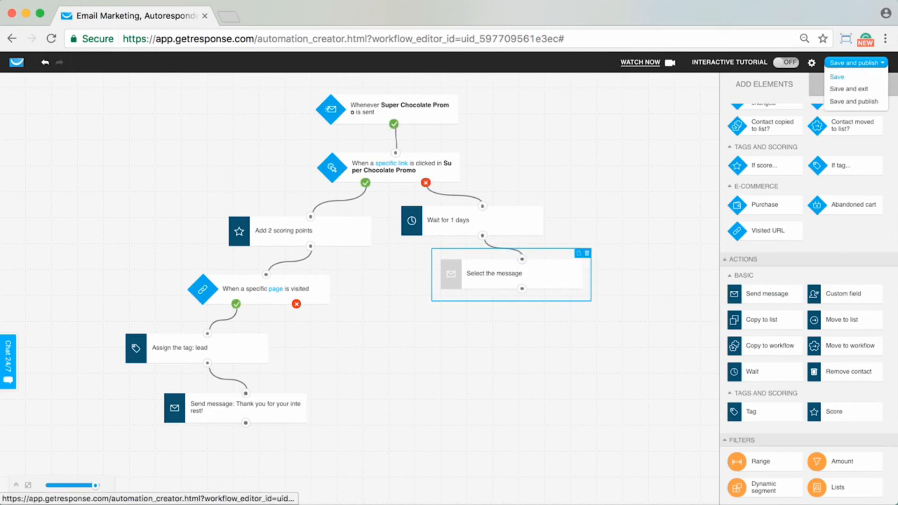
{"action": "left_click", "coordinate": [853, 84]}
{"action": "left_click", "coordinate": [808, 178]}
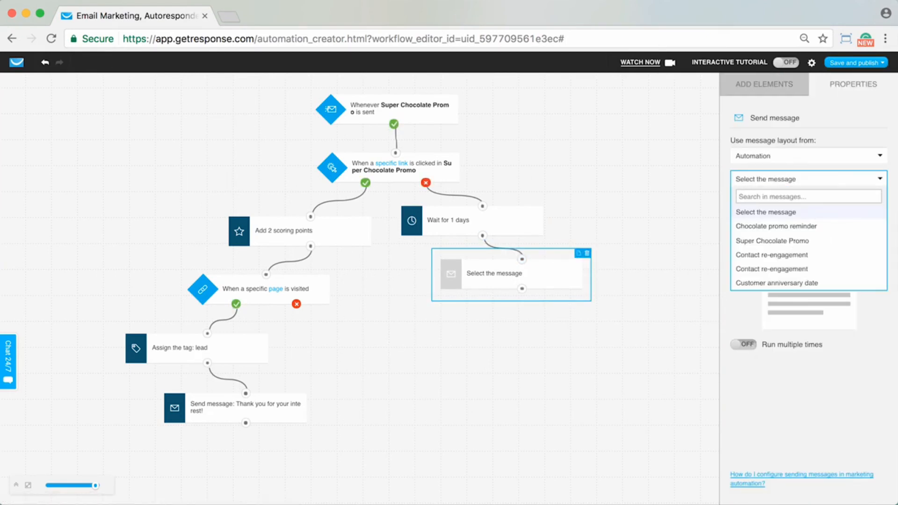
{"action": "type", "text": "don't"}
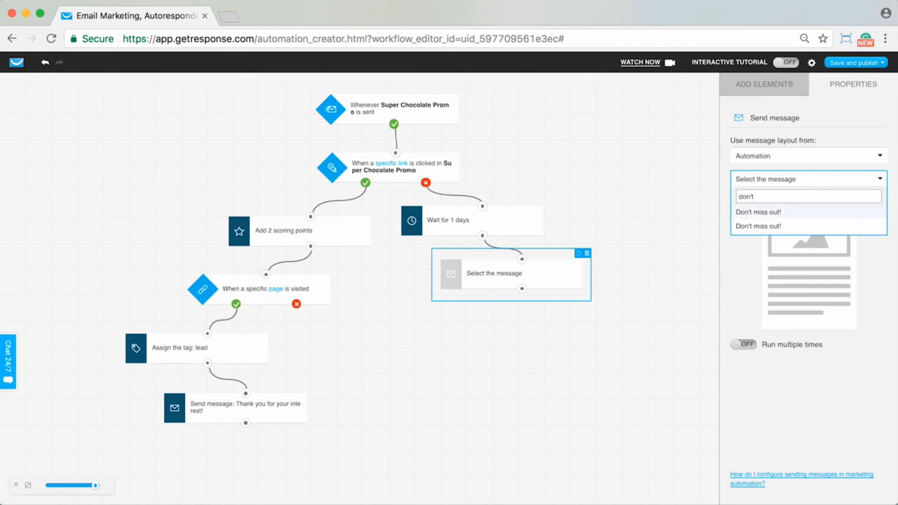
{"action": "left_click", "coordinate": [758, 211]}
{"action": "left_click", "coordinate": [764, 83]}
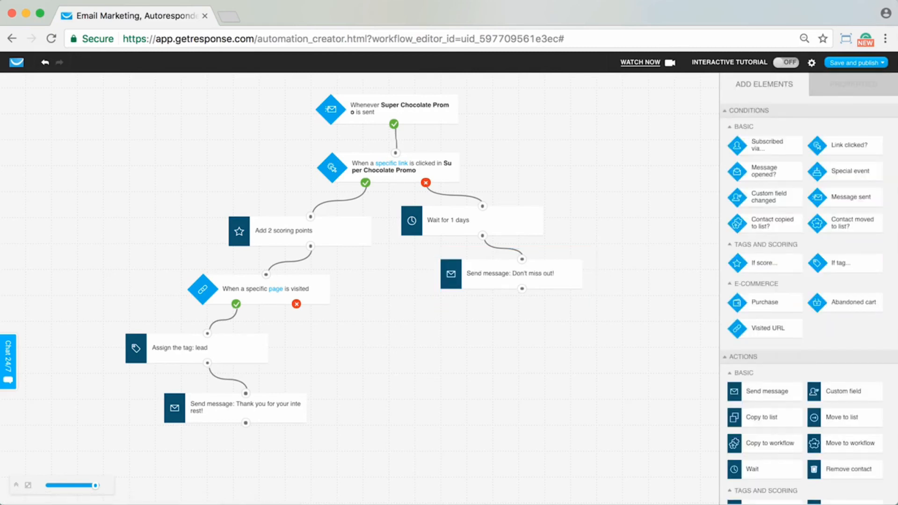
{"action": "left_click_drag", "start_coordinate": [842, 145], "coordinate": [522, 289]}
{"action": "left_click", "coordinate": [551, 331]}
{"action": "left_click", "coordinate": [853, 84]}
{"action": "left_click", "coordinate": [814, 156]}
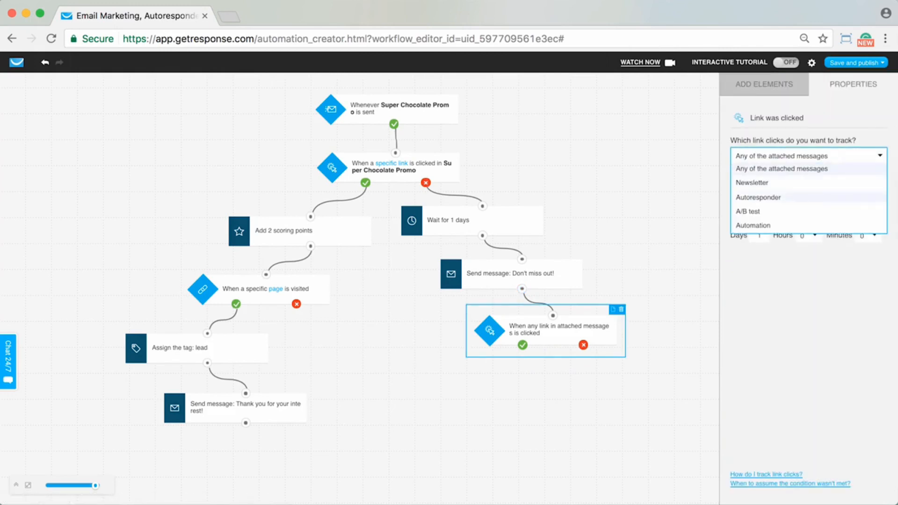
{"action": "left_click", "coordinate": [814, 225]}
{"action": "left_click", "coordinate": [814, 179]}
{"action": "left_click", "coordinate": [794, 220]}
{"action": "left_click", "coordinate": [804, 214]}
{"action": "left_click", "coordinate": [757, 256]}
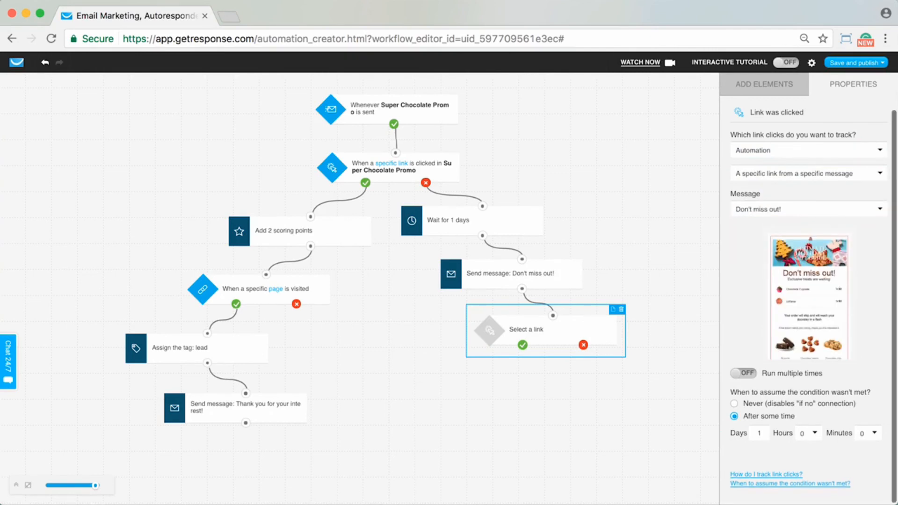
{"action": "left_click", "coordinate": [808, 388]}
{"action": "left_click", "coordinate": [782, 415]}
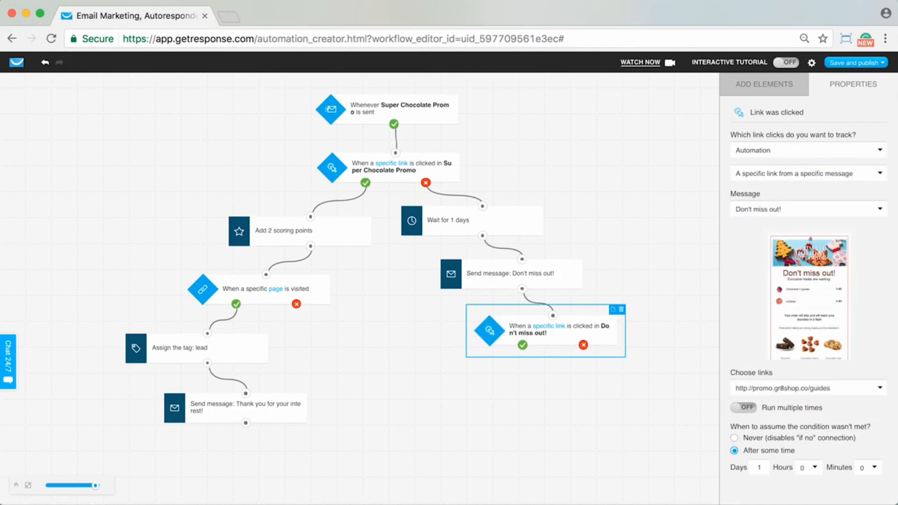
Connect the yes path of the "Don't miss out!" link condition to the Add 2 scoring points action
{"action": "left_click", "coordinate": [764, 84]}
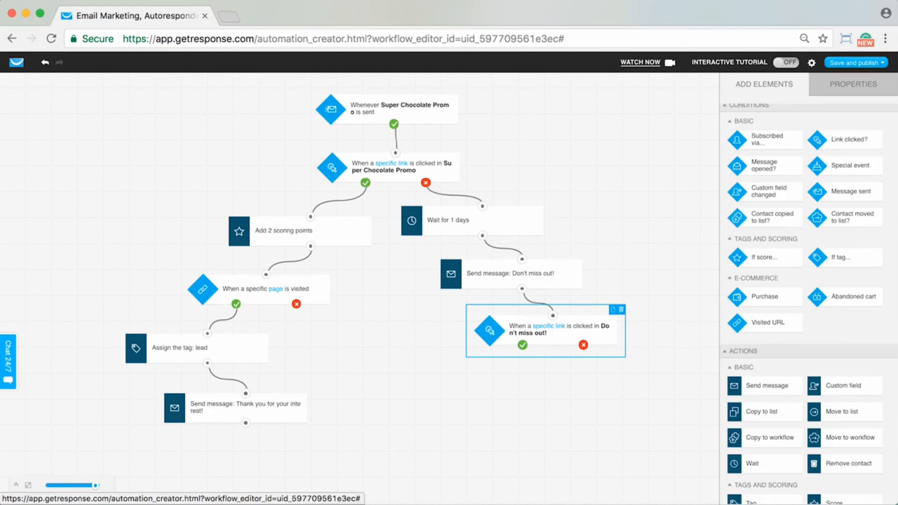
{"action": "left_click", "coordinate": [669, 168]}
{"action": "left_click_drag", "start_coordinate": [523, 345], "coordinate": [310, 216]}
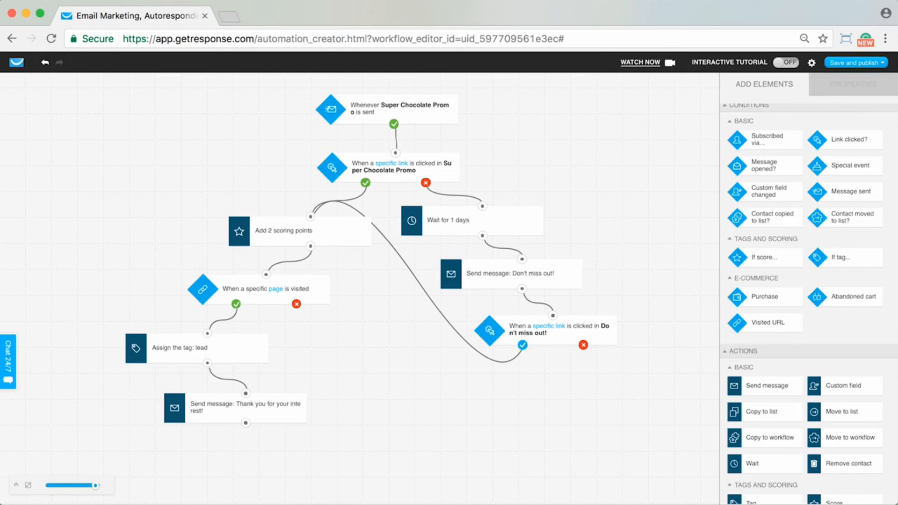
Attach a Score action to the no path of the "Don't miss out!" link condition and have it subtract 2 points
{"action": "scroll", "coordinate": [359, 289], "scroll_direction": "right", "scroll_amount": 1}
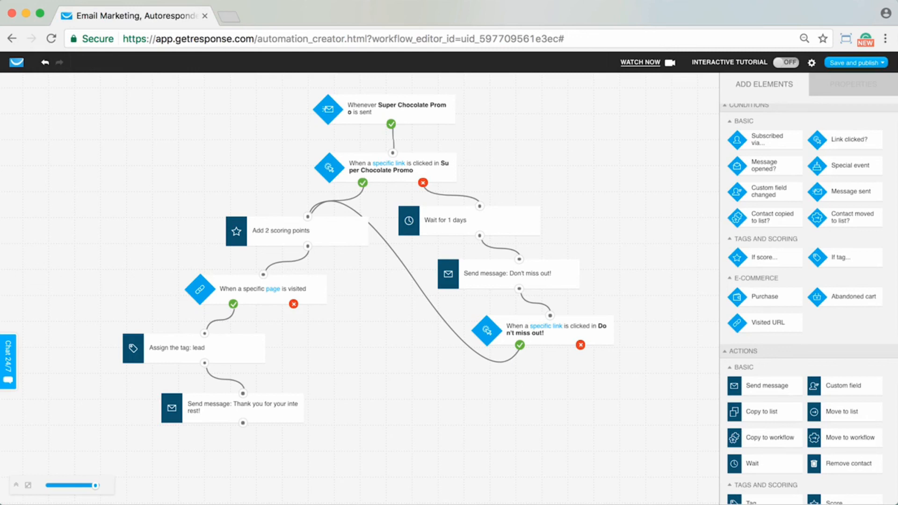
{"action": "scroll", "coordinate": [846, 374], "scroll_direction": "down", "scroll_amount": 4}
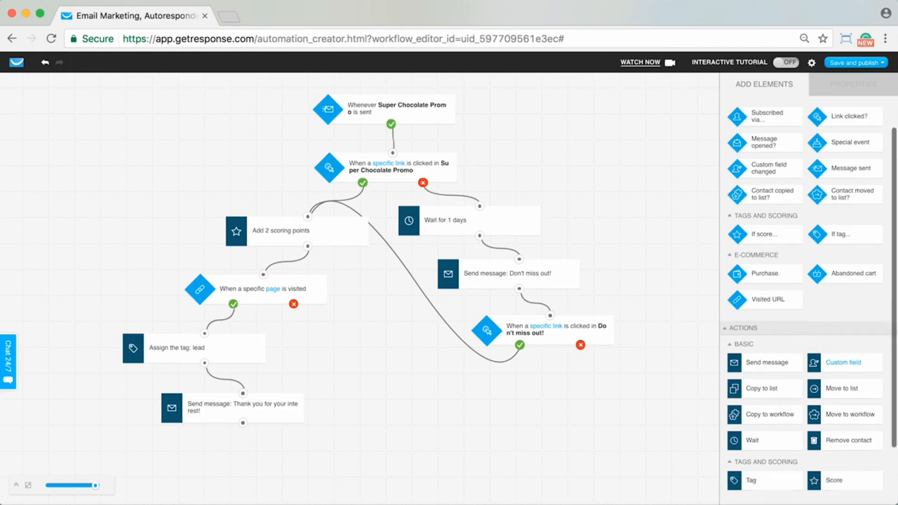
{"action": "left_click_drag", "start_coordinate": [823, 412], "coordinate": [621, 370]}
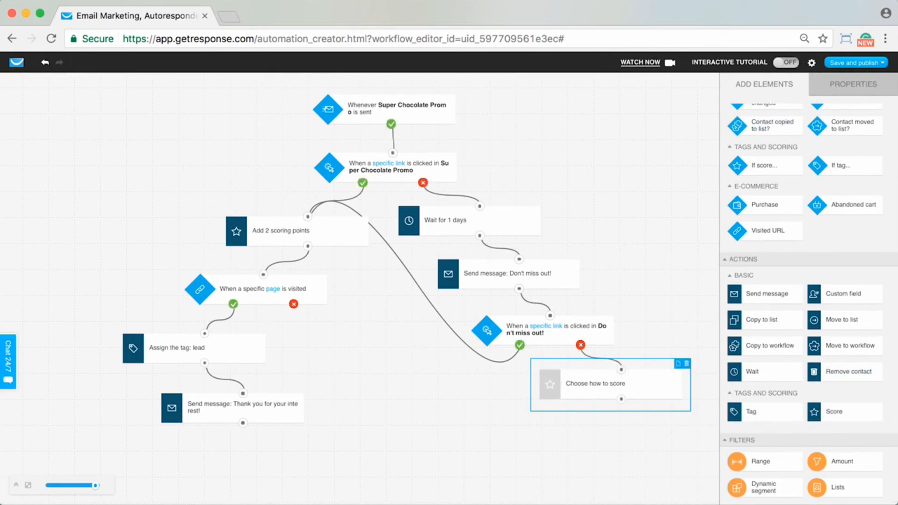
{"action": "left_click", "coordinate": [853, 84]}
{"action": "left_click", "coordinate": [808, 155]}
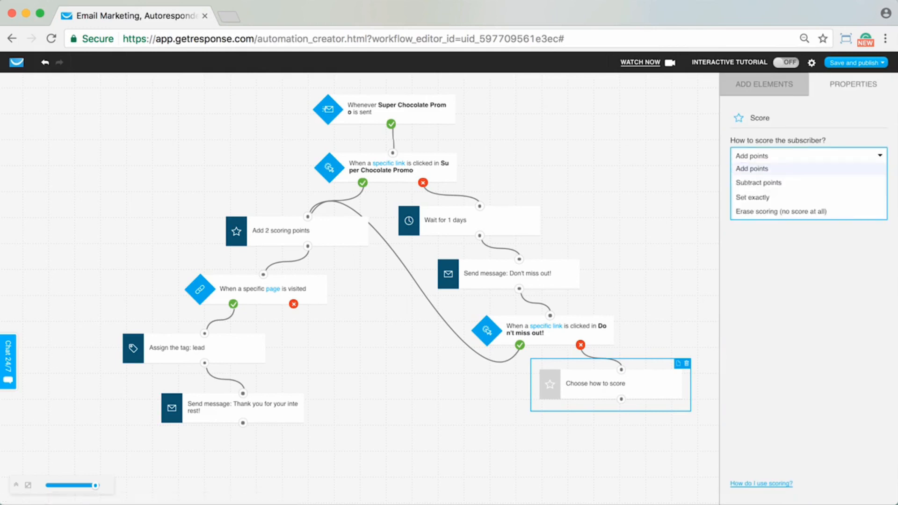
{"action": "left_click", "coordinate": [758, 183]}
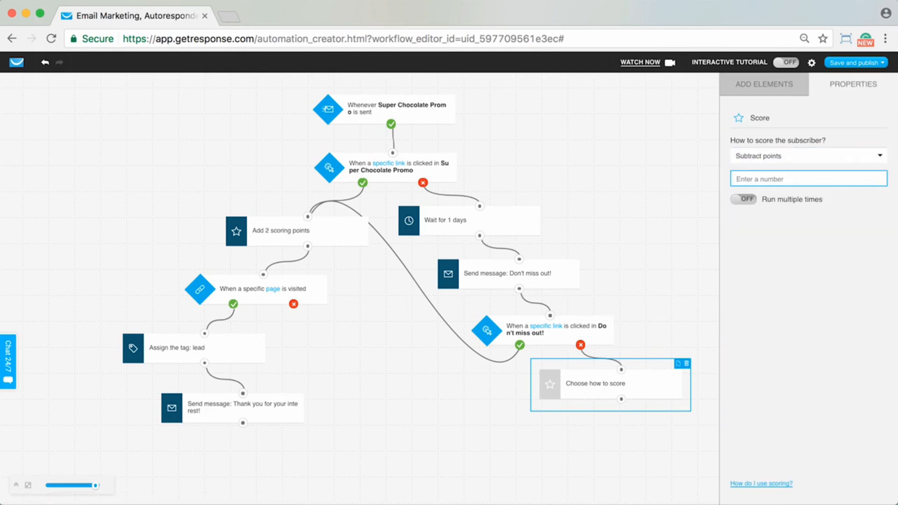
{"action": "type", "text": "2"}
{"action": "left_click", "coordinate": [764, 84]}
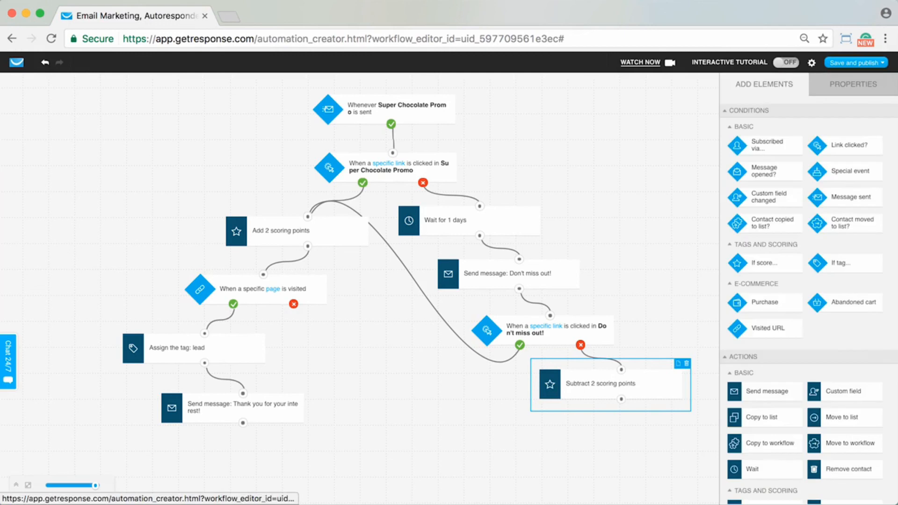
{"action": "left_click", "coordinate": [636, 154]}
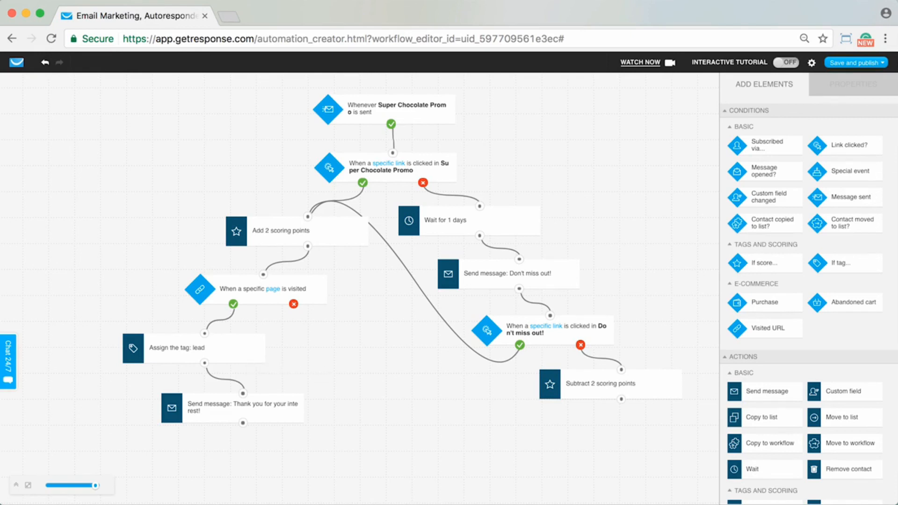
{"action": "left_click", "coordinate": [601, 384]}
{"action": "key", "text": "Escape"}
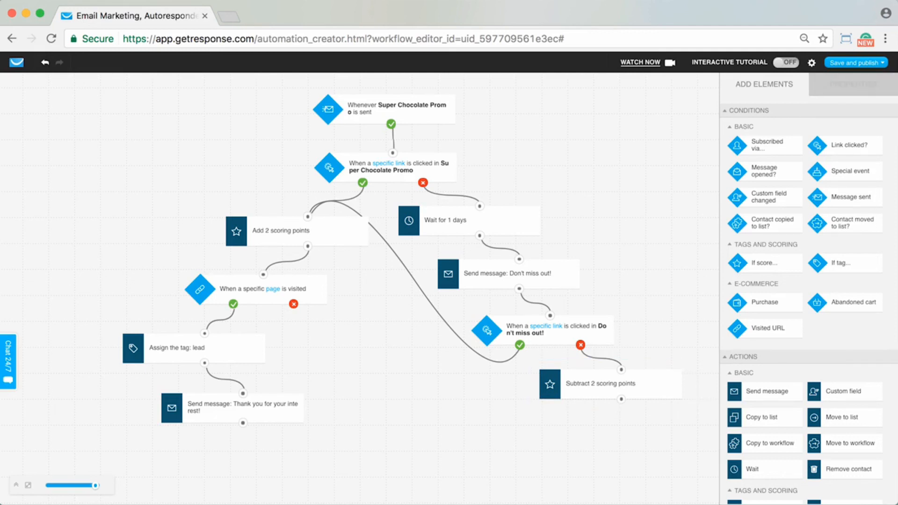